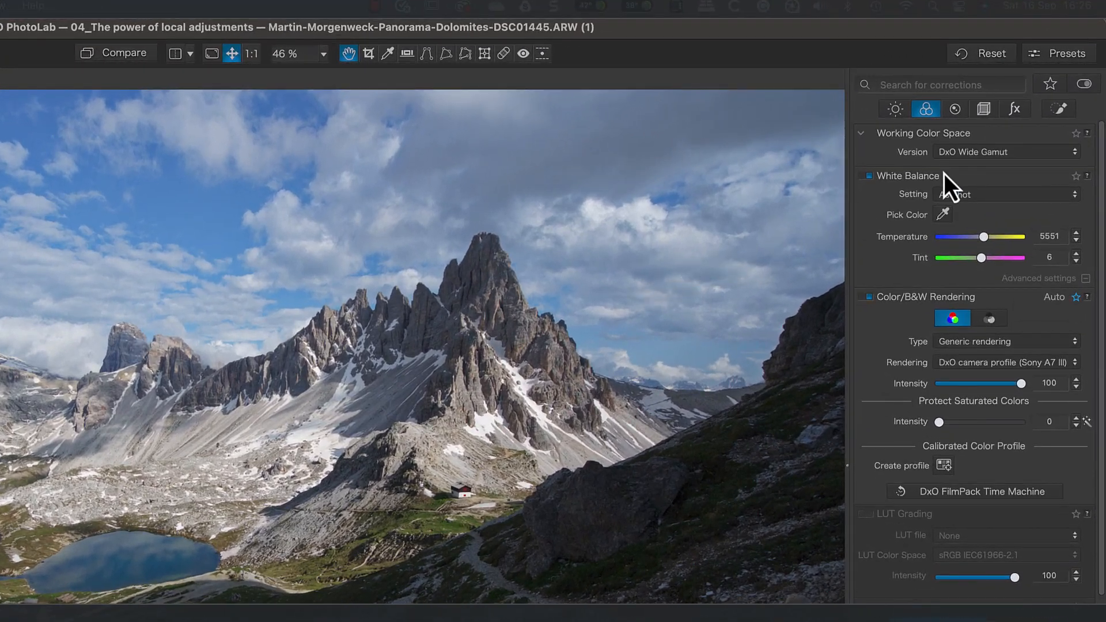
Start a Graduated Filter local adjustment and look through its list of shortcuts
click(1059, 109)
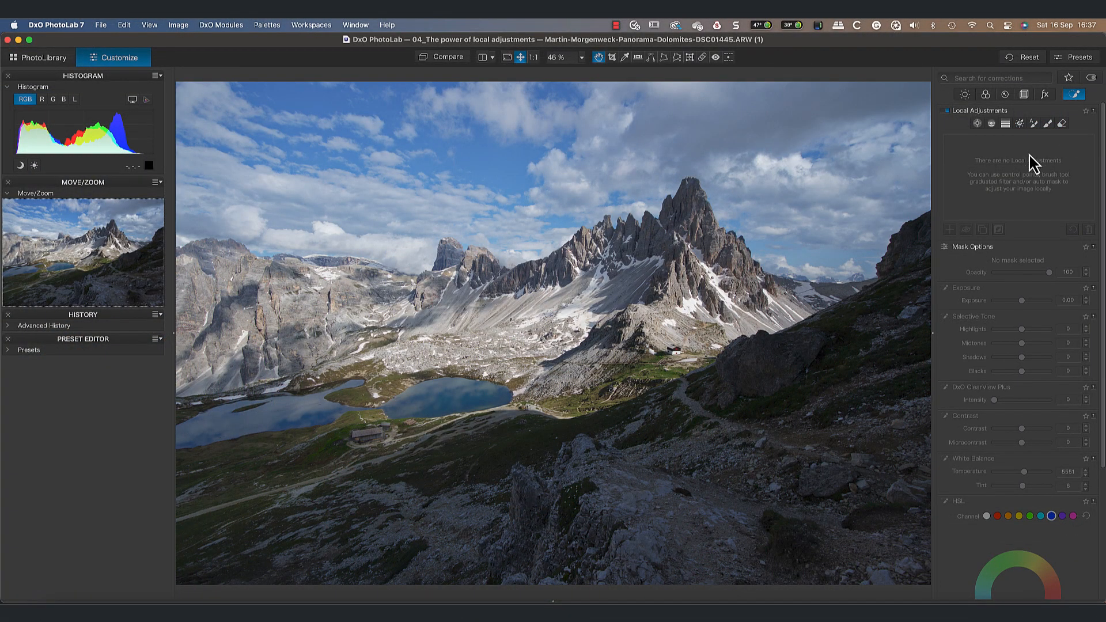
click(1005, 125)
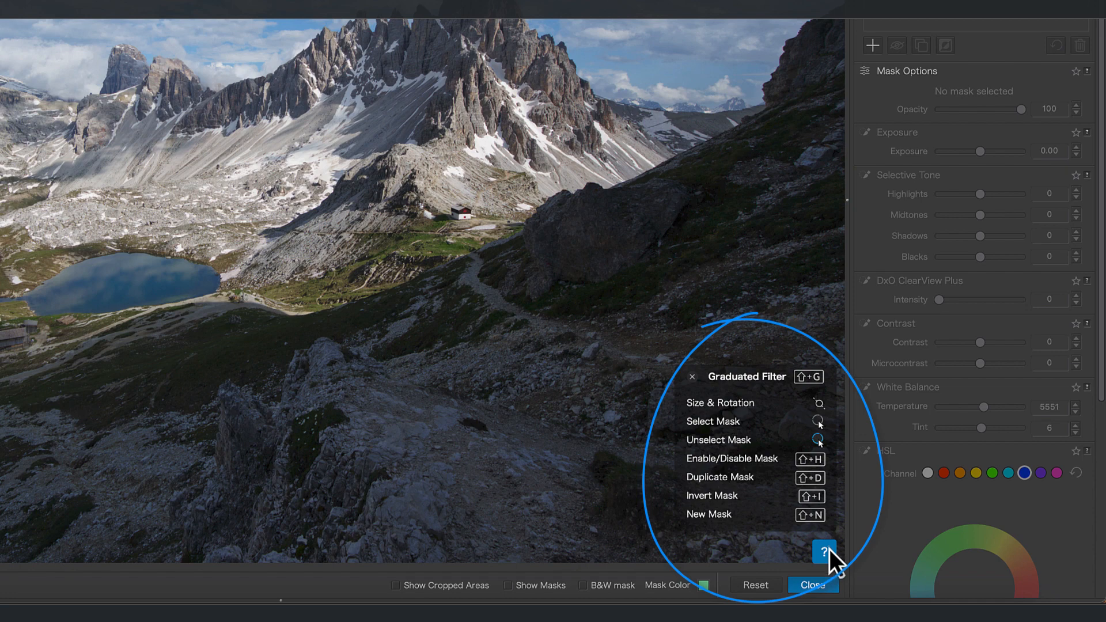
click(828, 551)
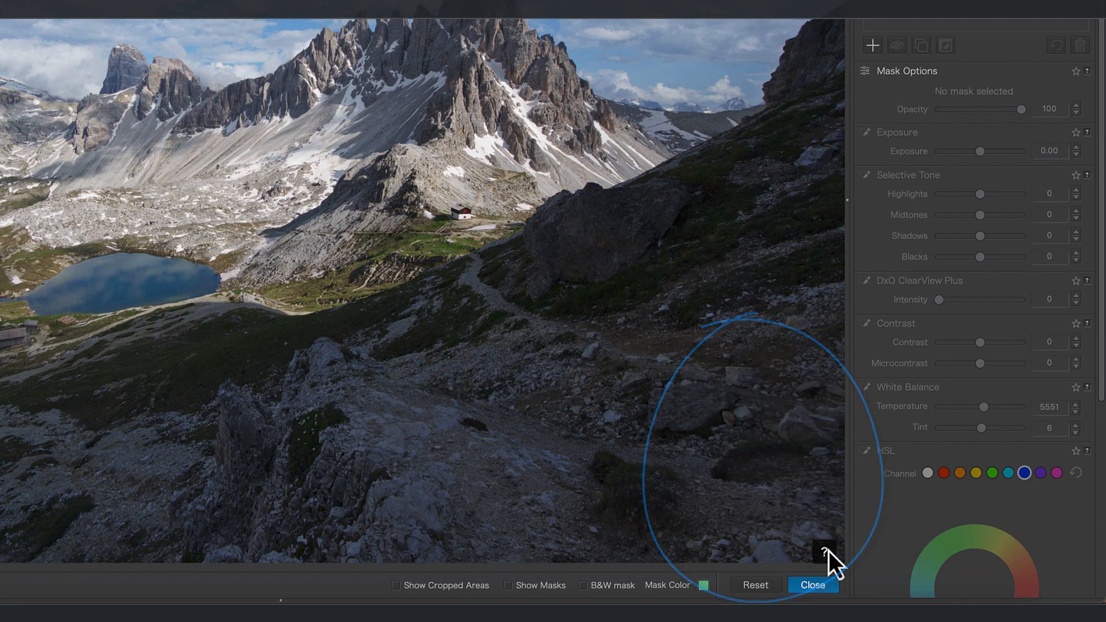
click(828, 550)
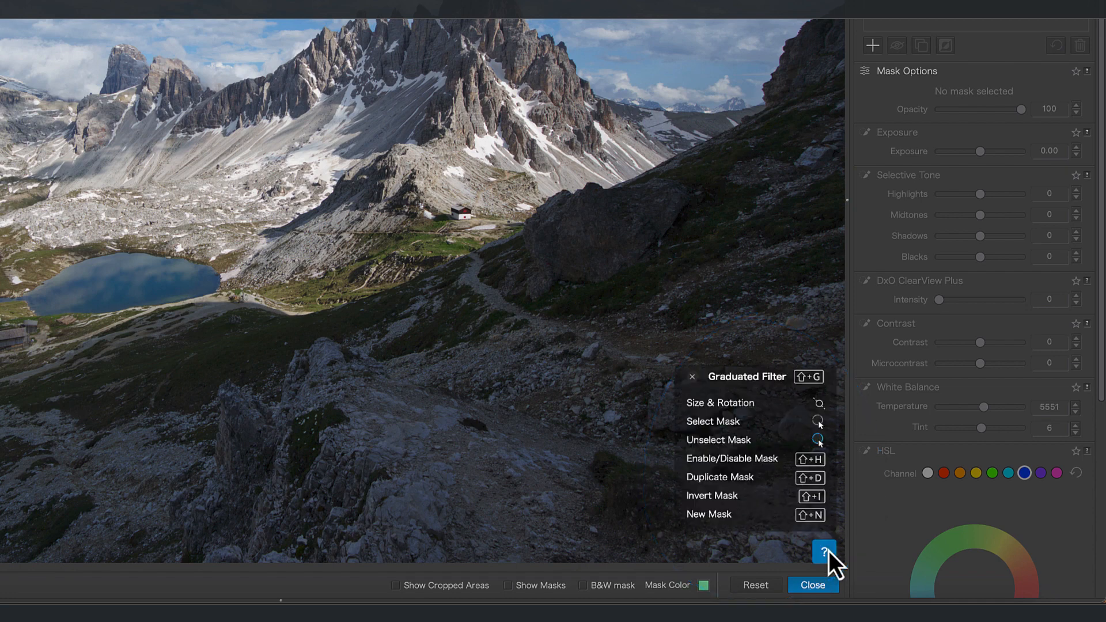
click(829, 551)
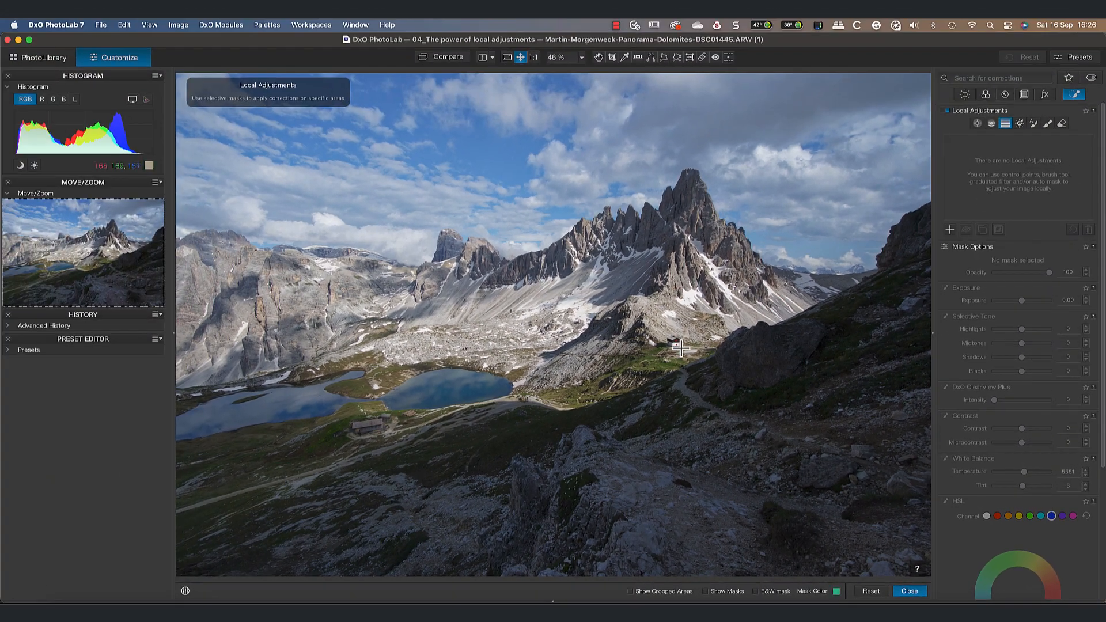
Draw a graduated filter tilted along the slope over the dark foreground and set the mask colour to magenta
drag(641, 405, 618, 357)
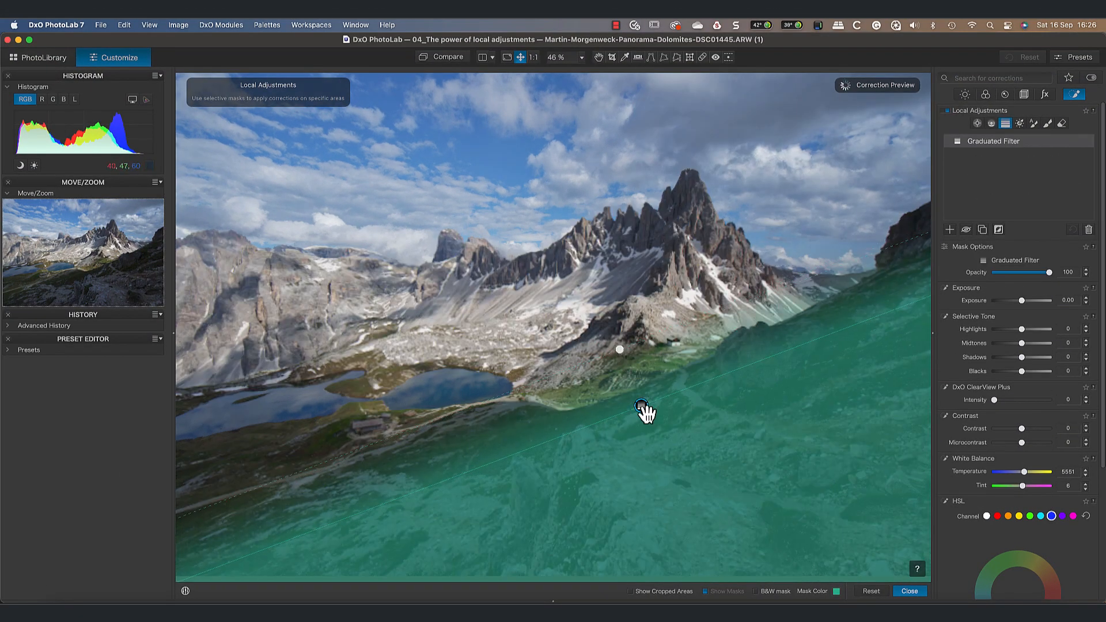
drag(641, 407, 630, 380)
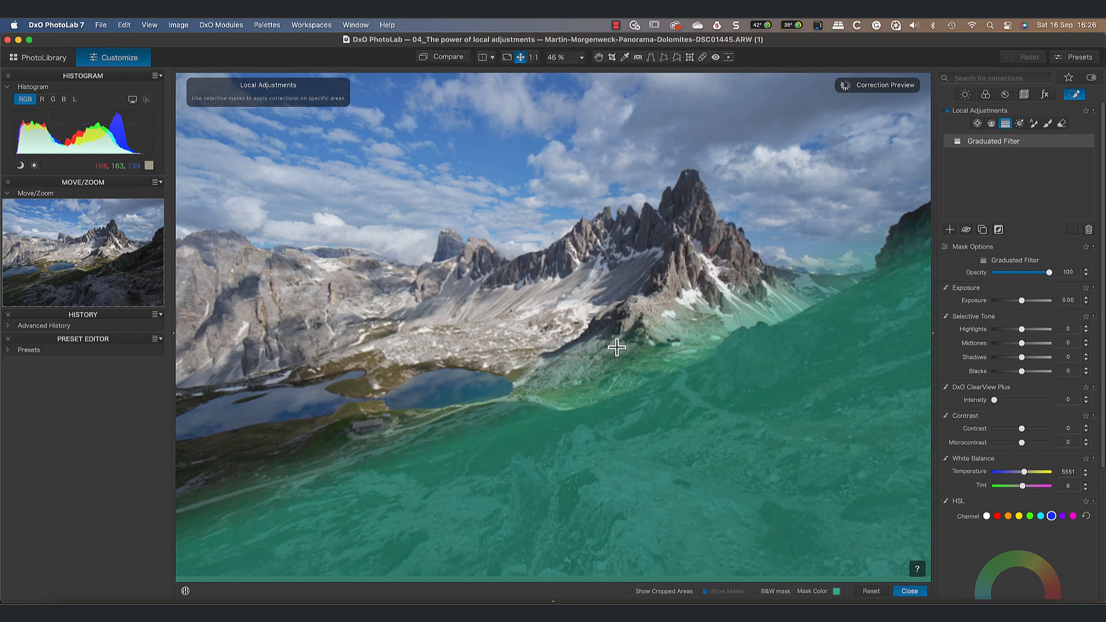
drag(603, 327, 606, 322)
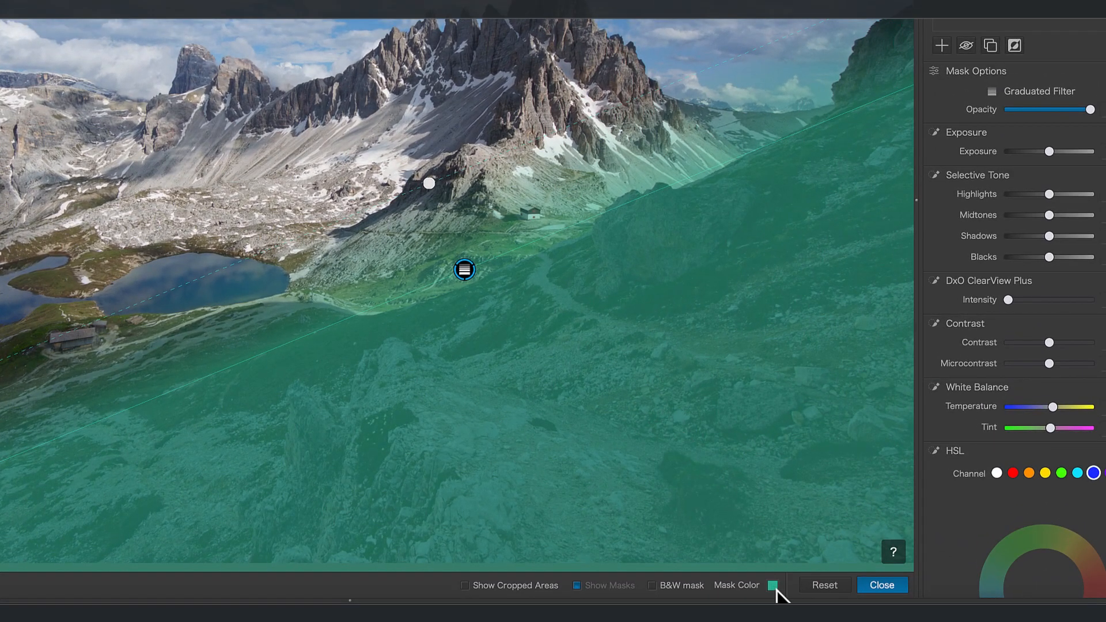
click(773, 585)
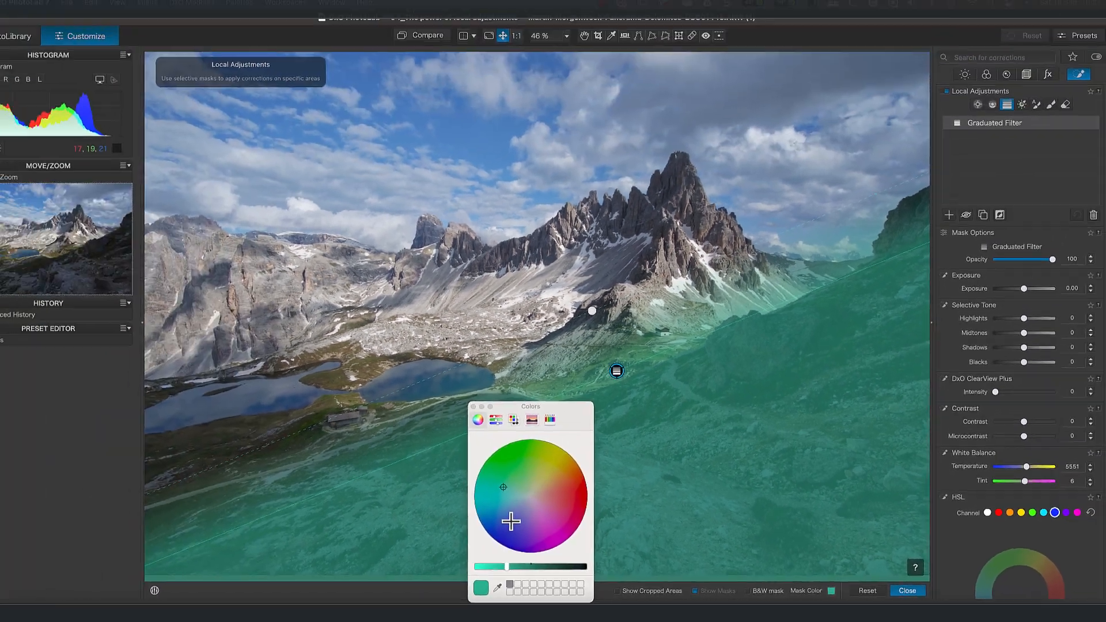
click(513, 521)
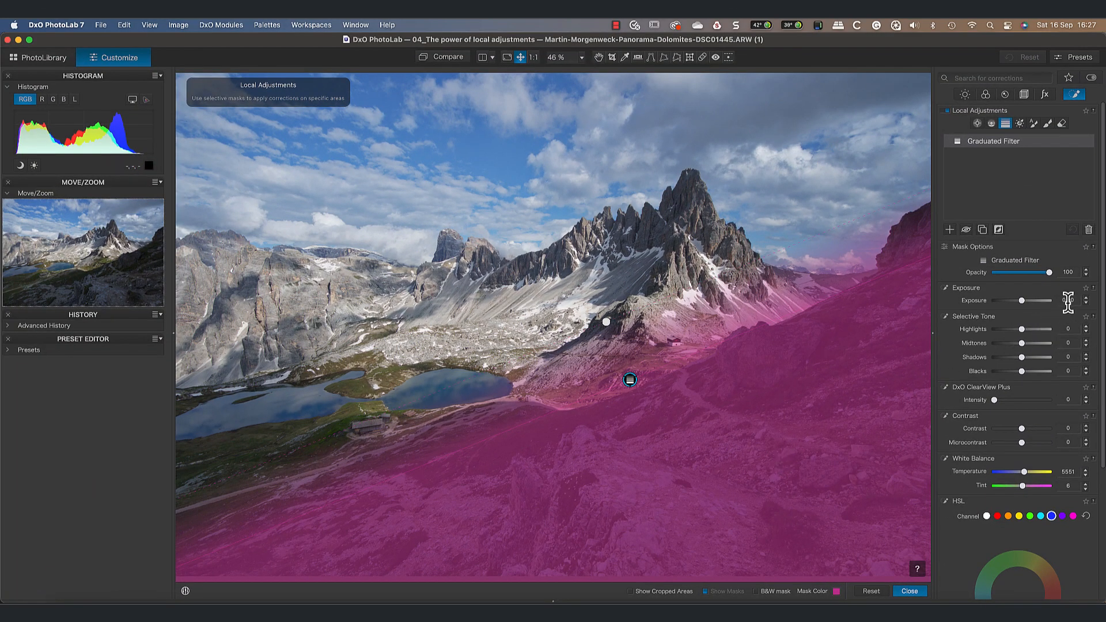
Set the graduated filter's exposure to 0.70, midtones to 16, shadows to 21, microcontrast to 14 and temperature to 6051
click(1087, 299)
click(1087, 299)
click(1087, 299)
click(1087, 299)
click(1087, 299)
click(1087, 299)
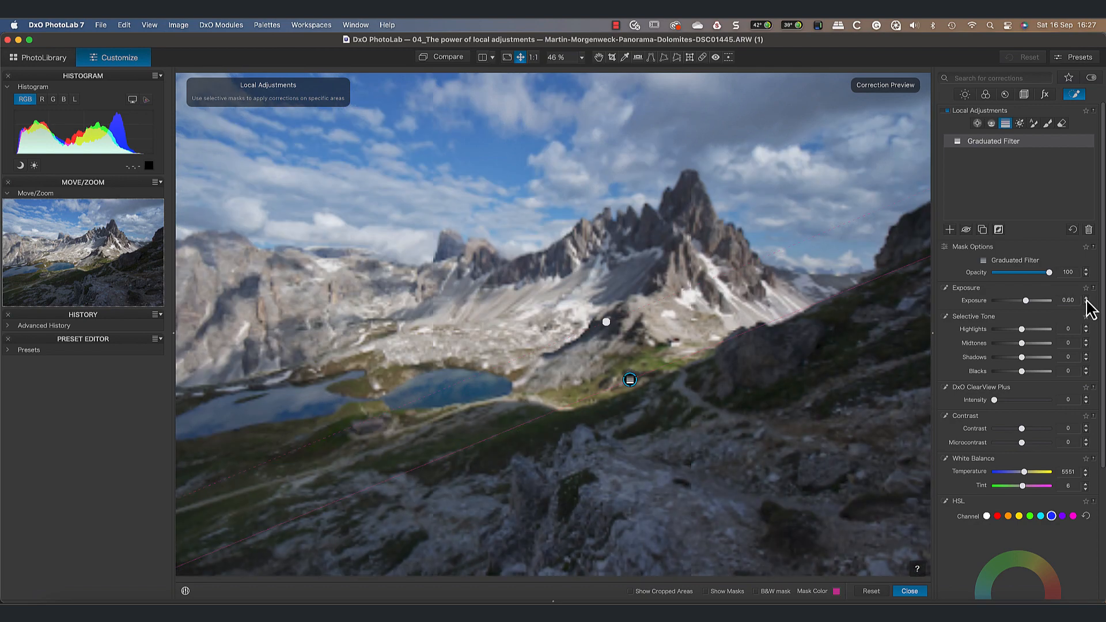
click(1087, 299)
drag(1028, 342, 1026, 443)
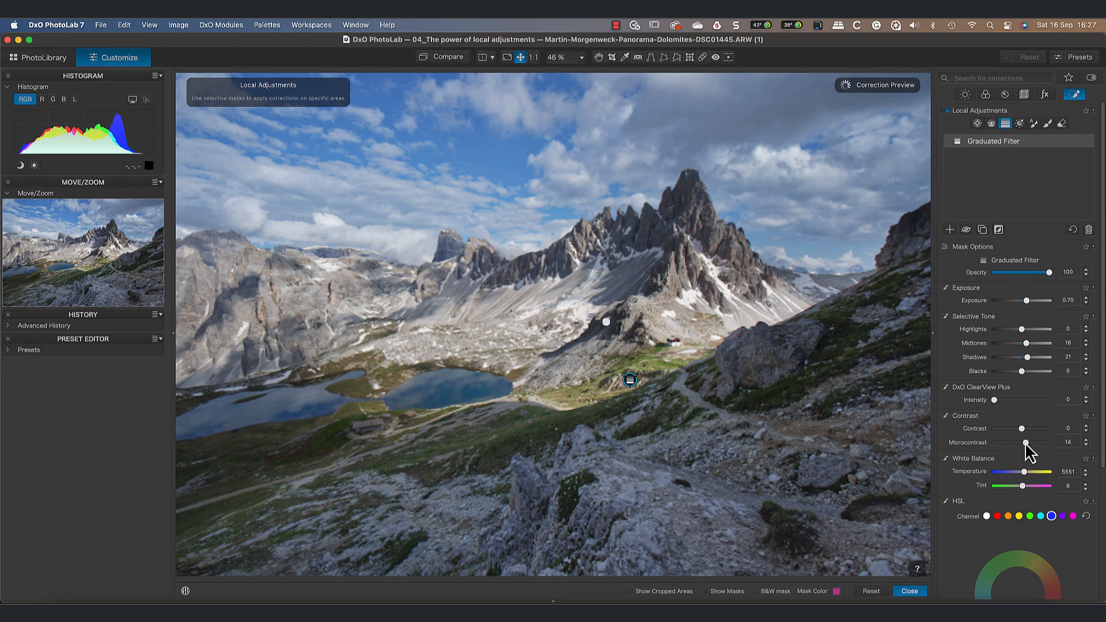
click(1085, 469)
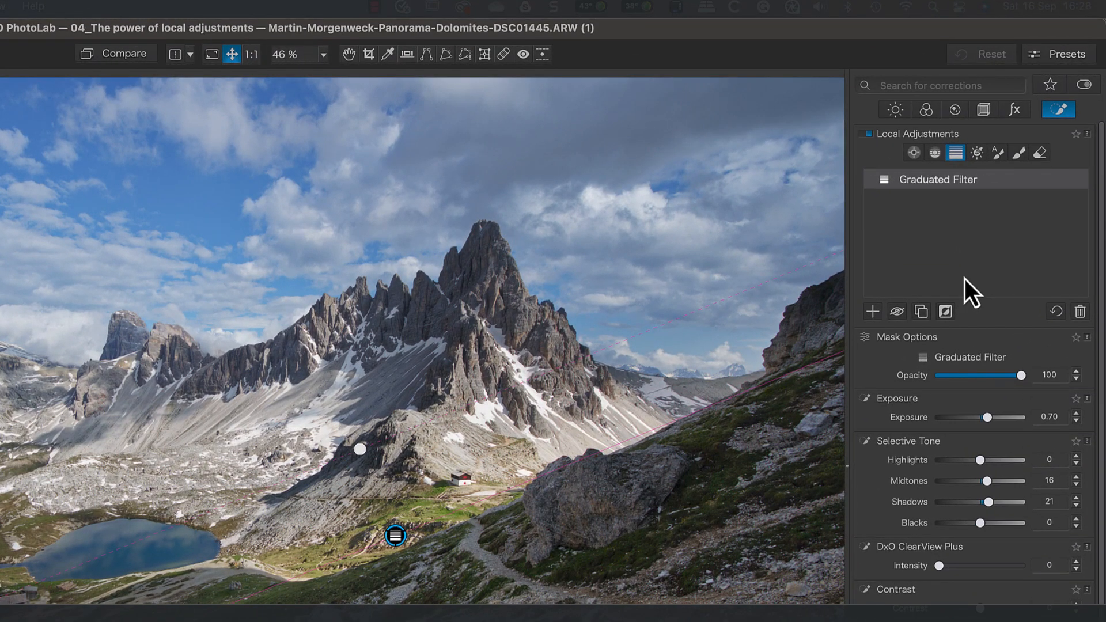
Rename the Graduated Filter mask as Foreground
mouse_move(929, 182)
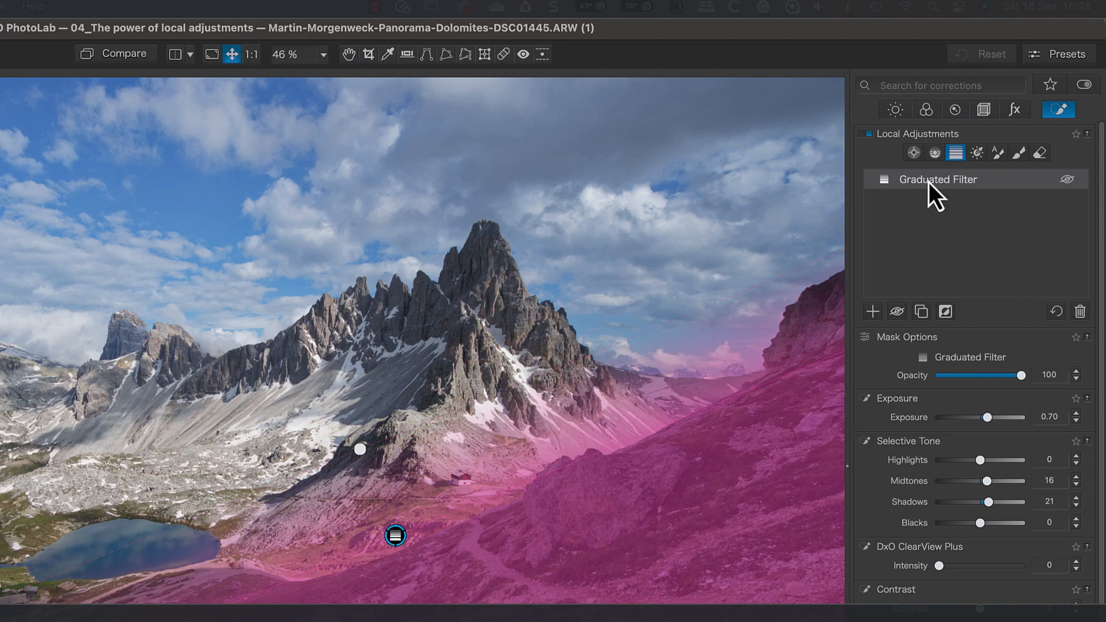
double_click(928, 181)
text(For)
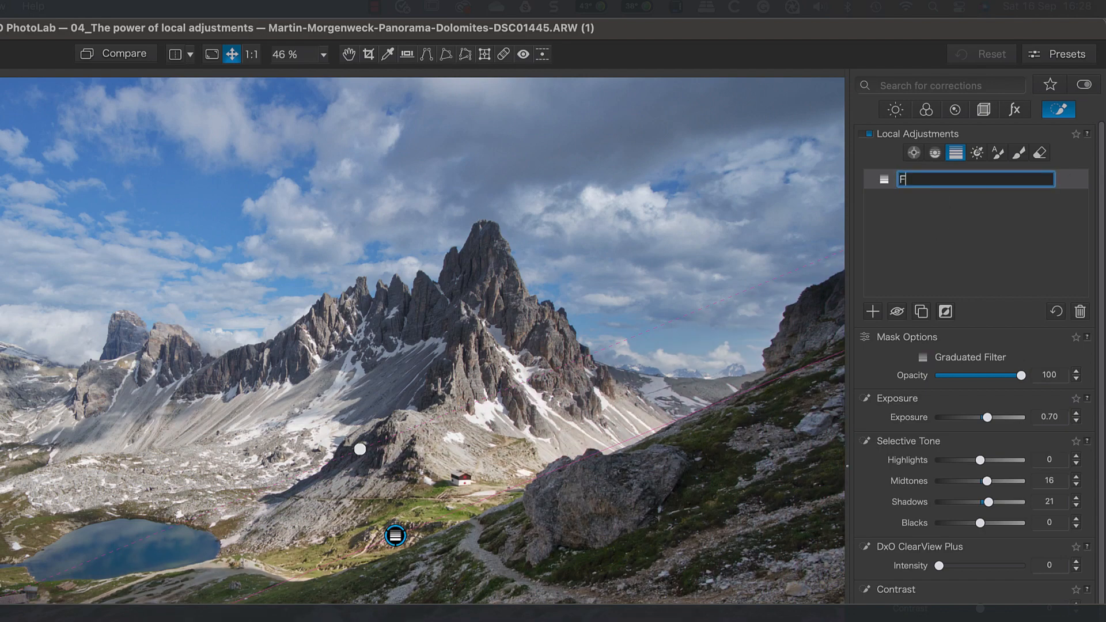
text(eground)
key(Return)
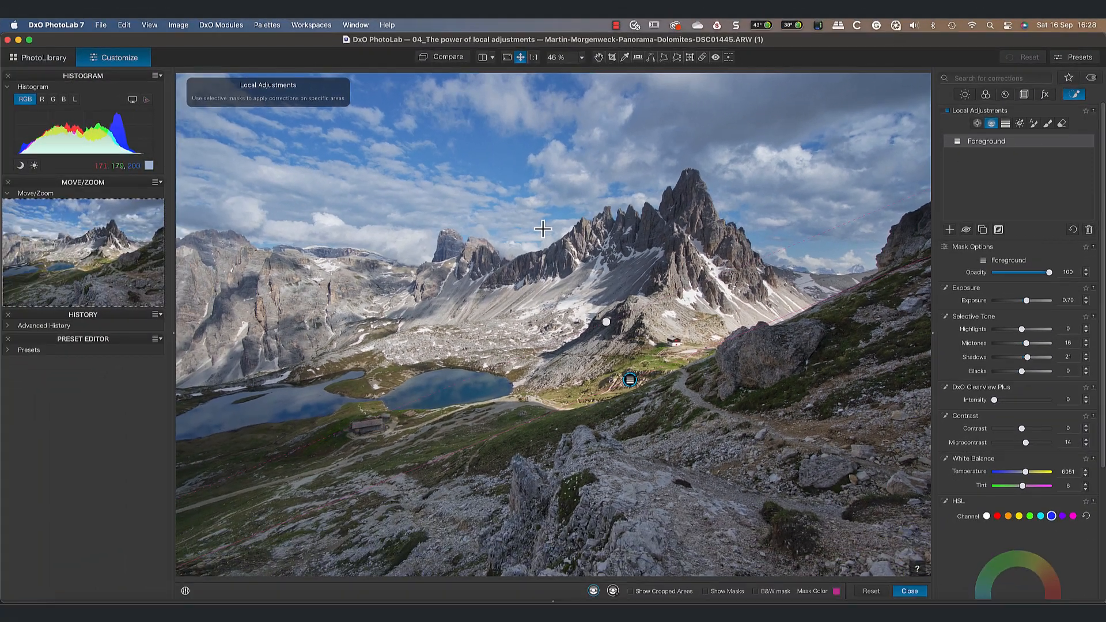
Add a horizontal control line covering the sky above the mountains and rename its mask as Sky
drag(537, 224, 536, 282)
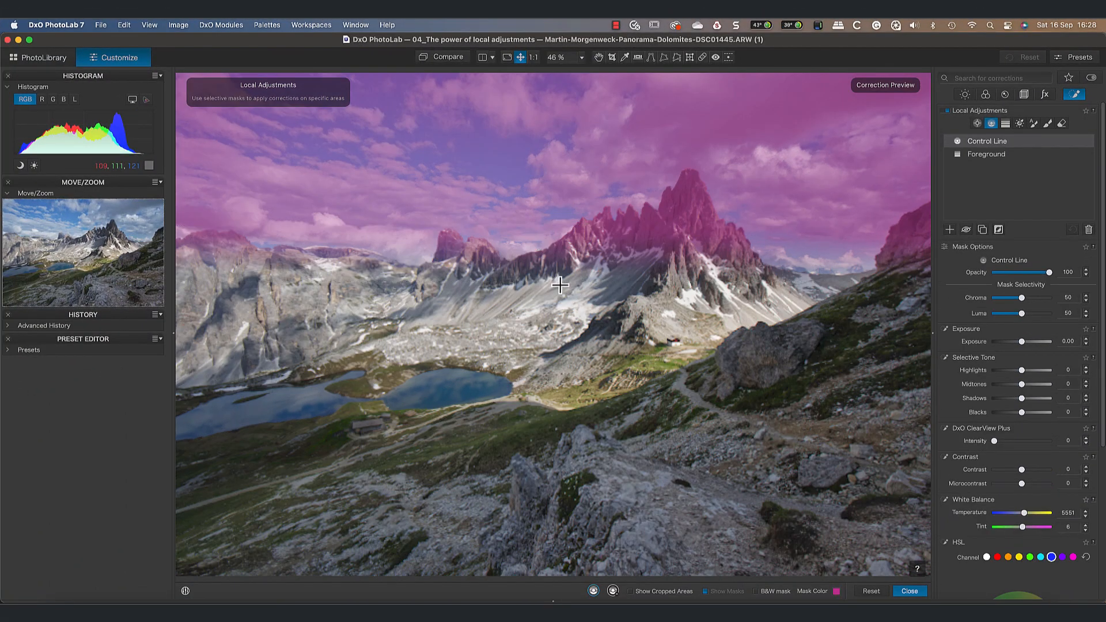
double_click(1003, 144)
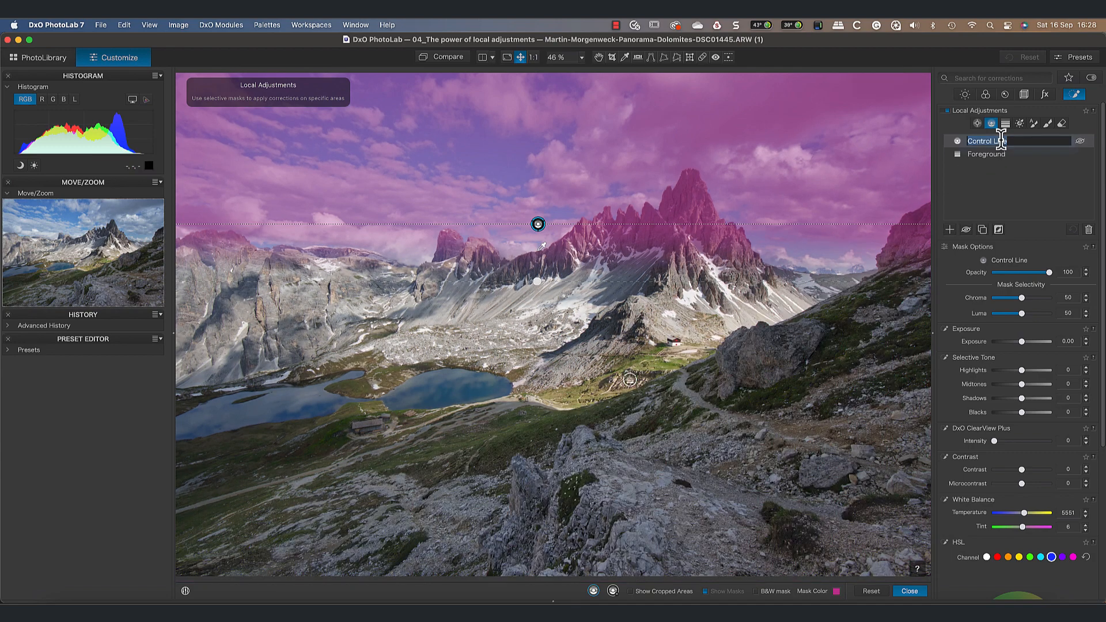
text(Sky)
key(Return)
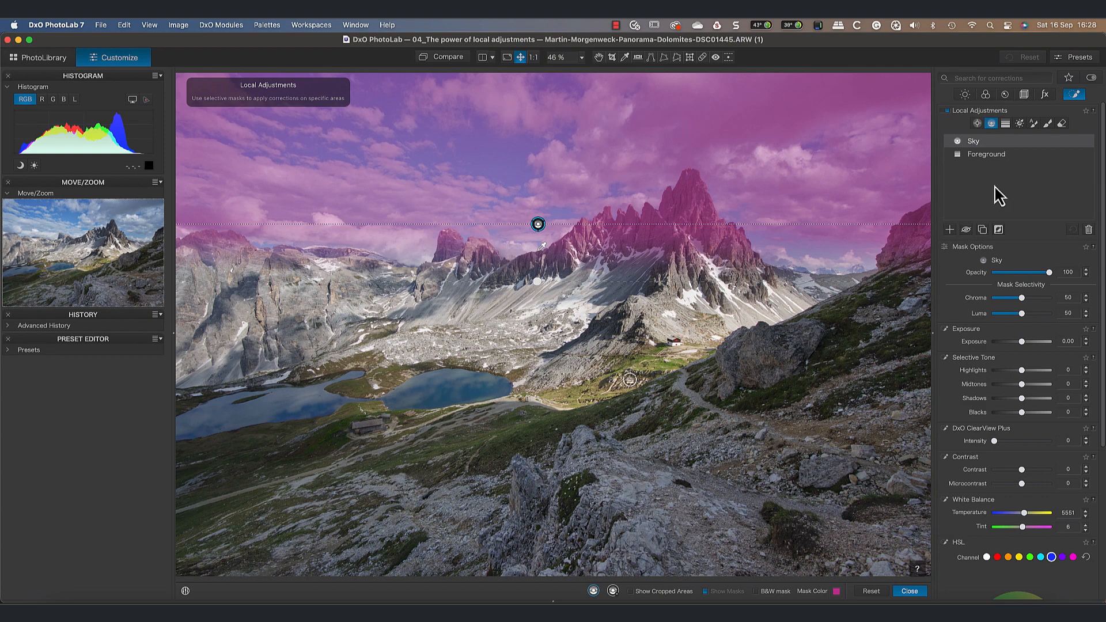
Set the Sky mask's exposure to -0.30, highlights to 17, shadows to -26 and ClearView Plus intensity to 19
click(1086, 345)
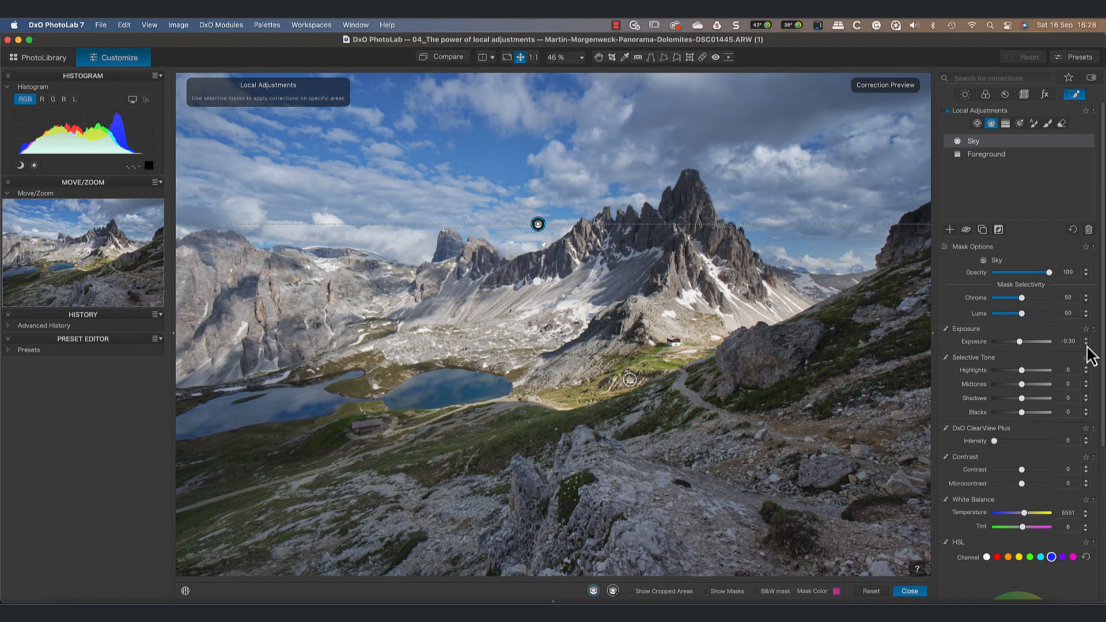
drag(1022, 371, 1014, 401)
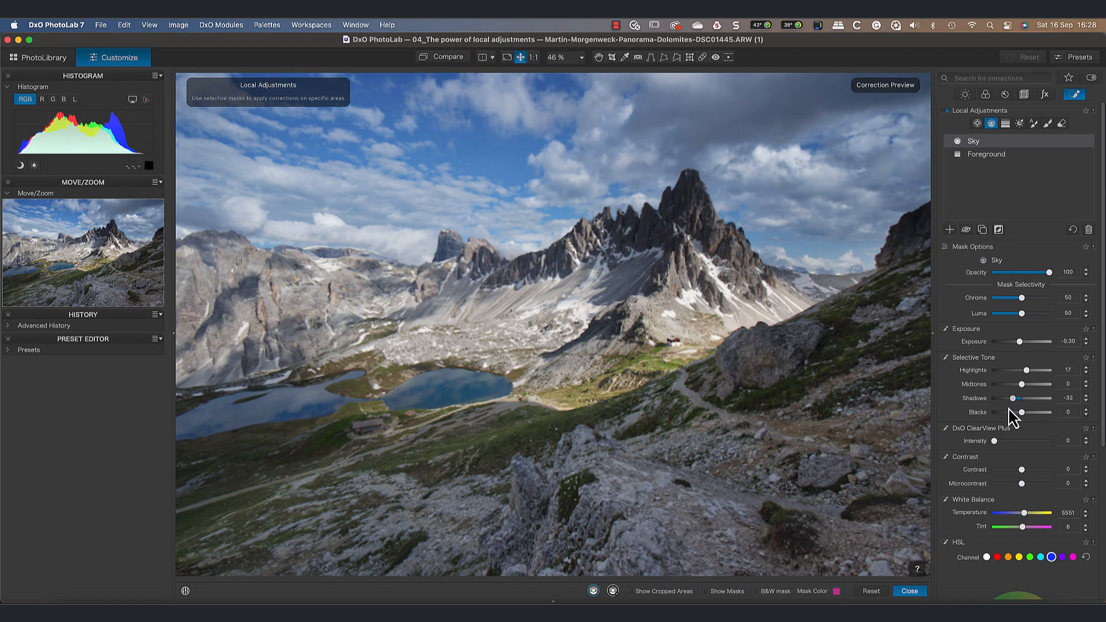
drag(995, 442, 1006, 441)
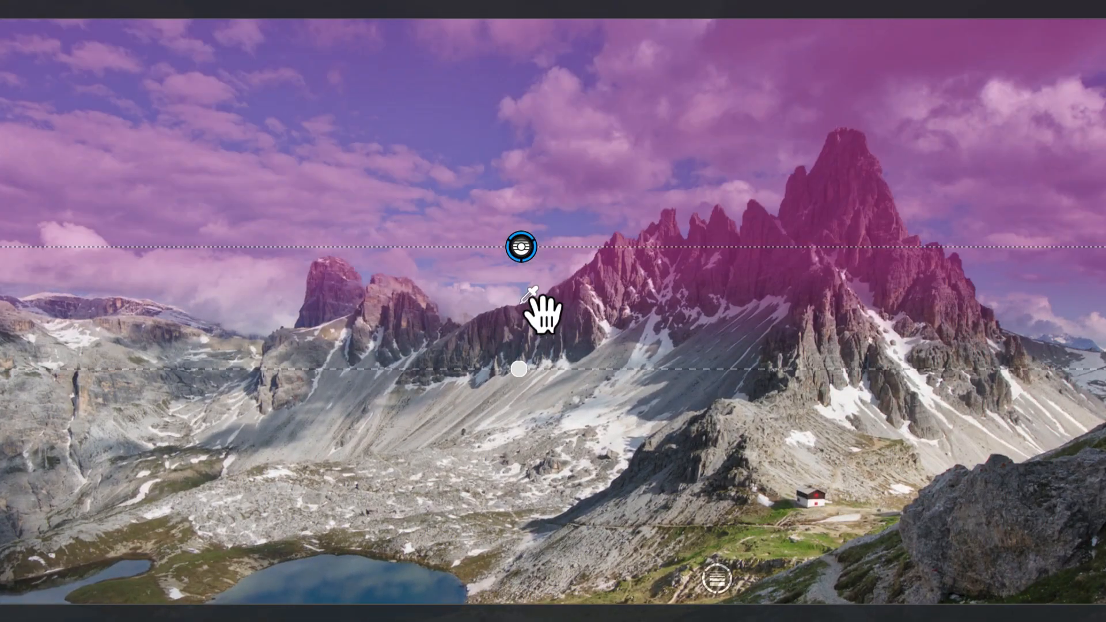
Sample the blue sky as the Sky mask's reference colour and set its selectivity to chroma 60 and luma 45
drag(533, 288, 424, 115)
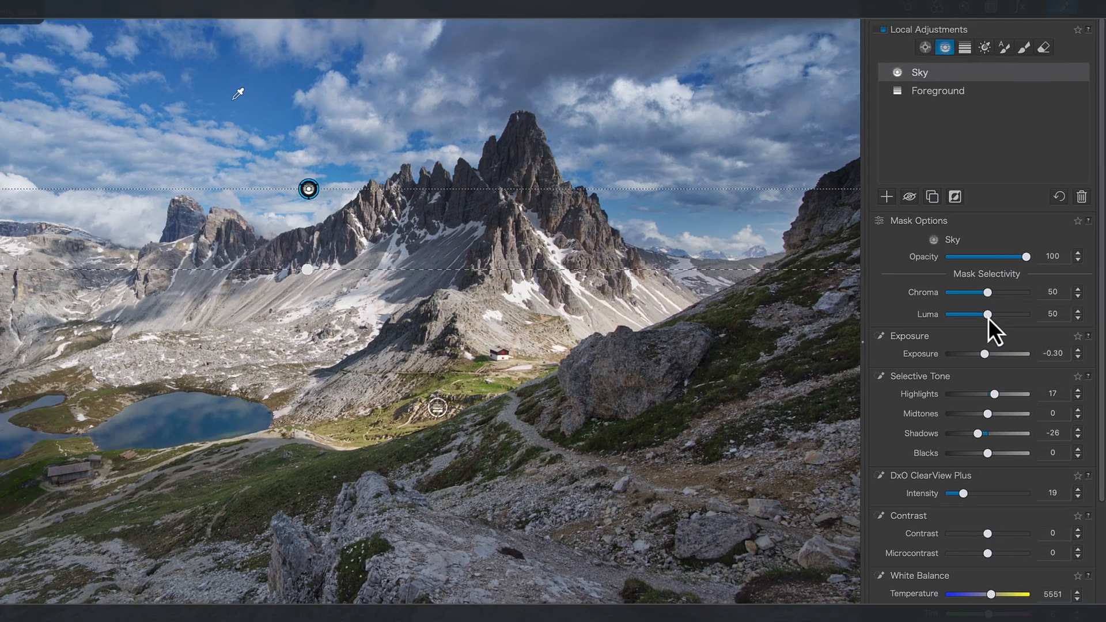
drag(987, 318, 1027, 298)
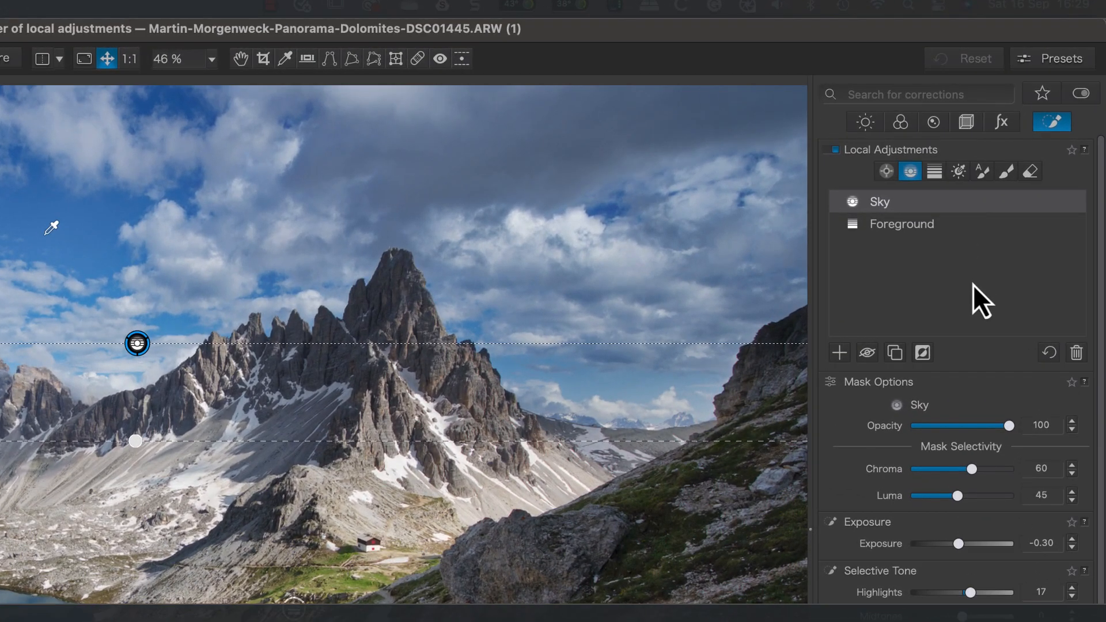
Create a new control point mask with three points across the mountains on the left side of the photo
click(840, 353)
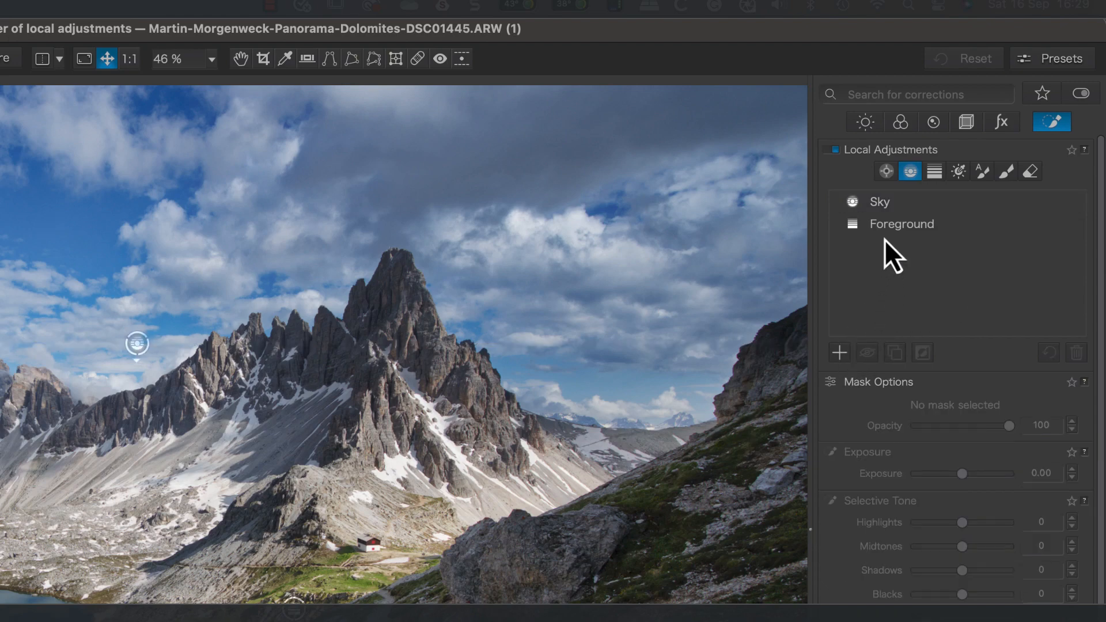
click(886, 171)
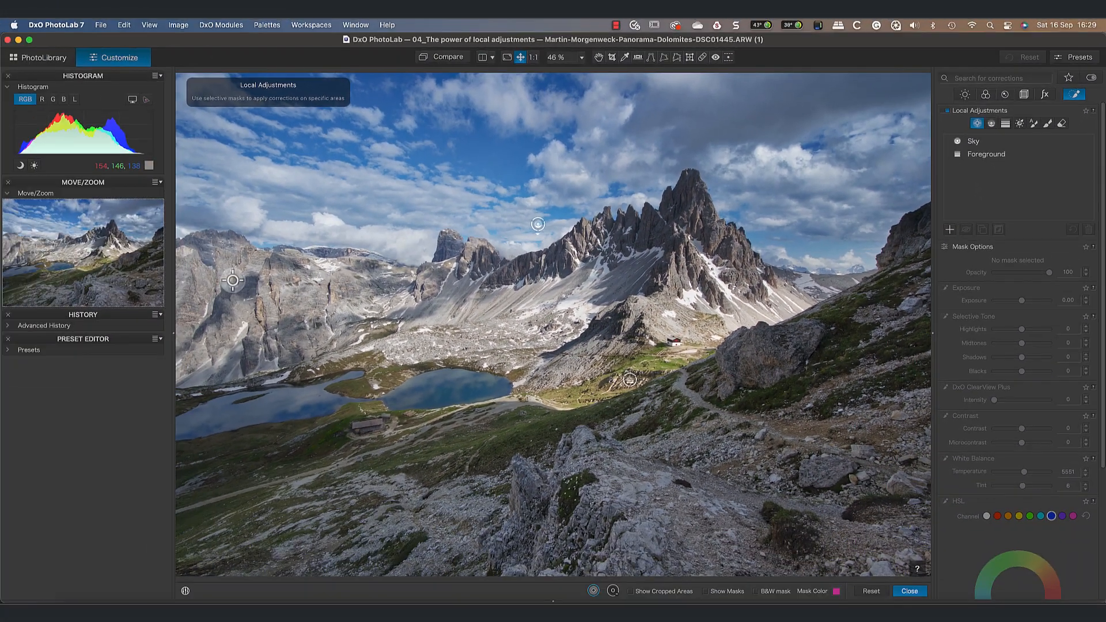
click(73, 332)
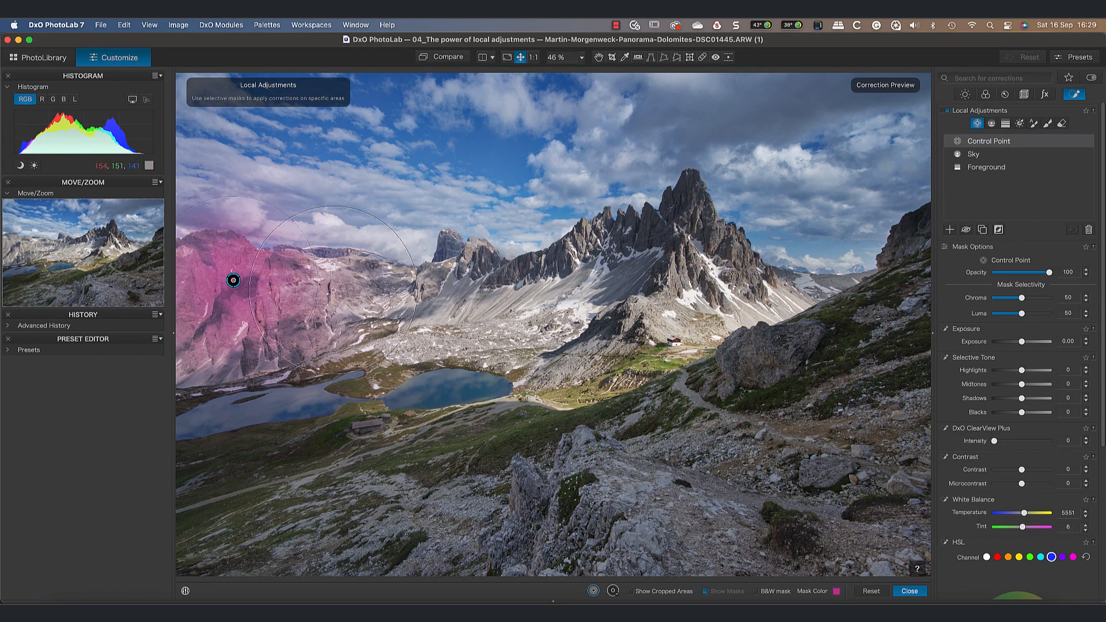
click(333, 291)
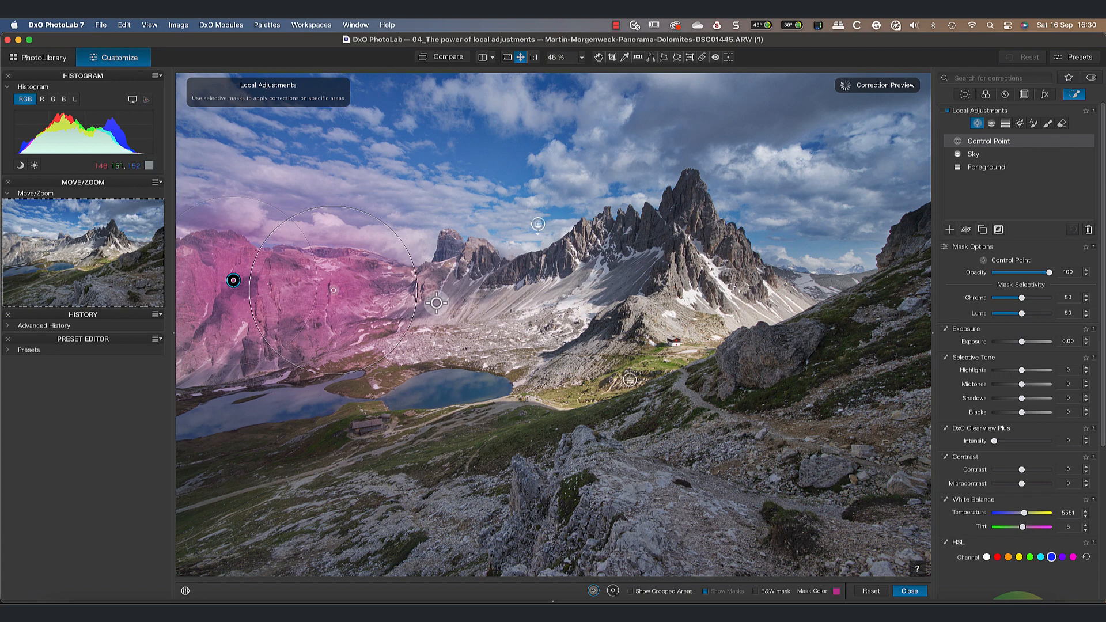
click(444, 314)
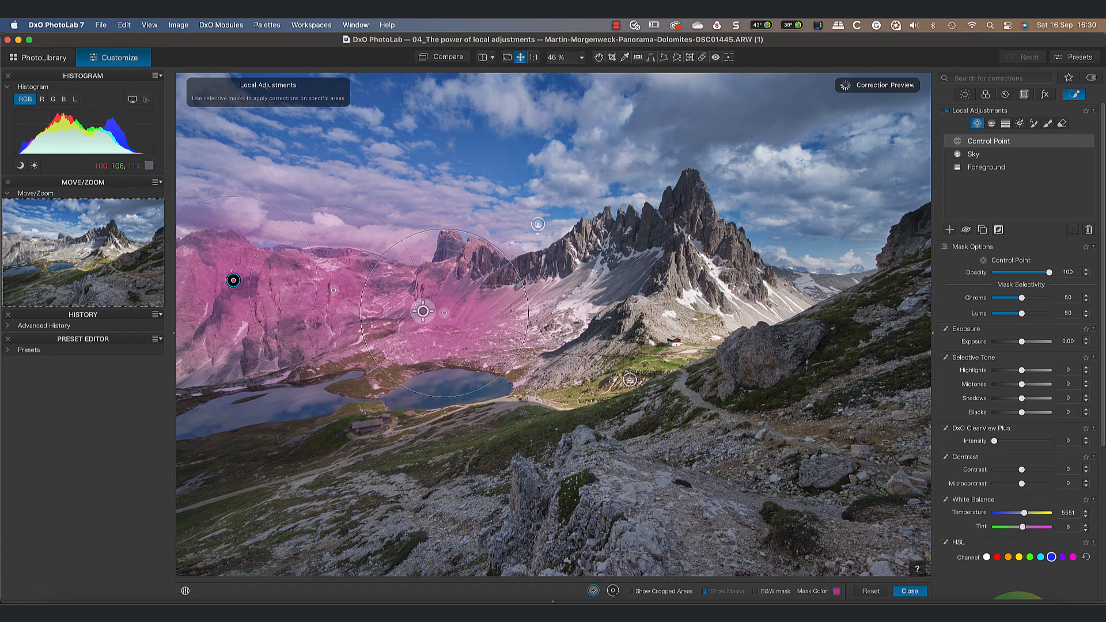
Rename the Control Point mask as Mountains
double_click(989, 141)
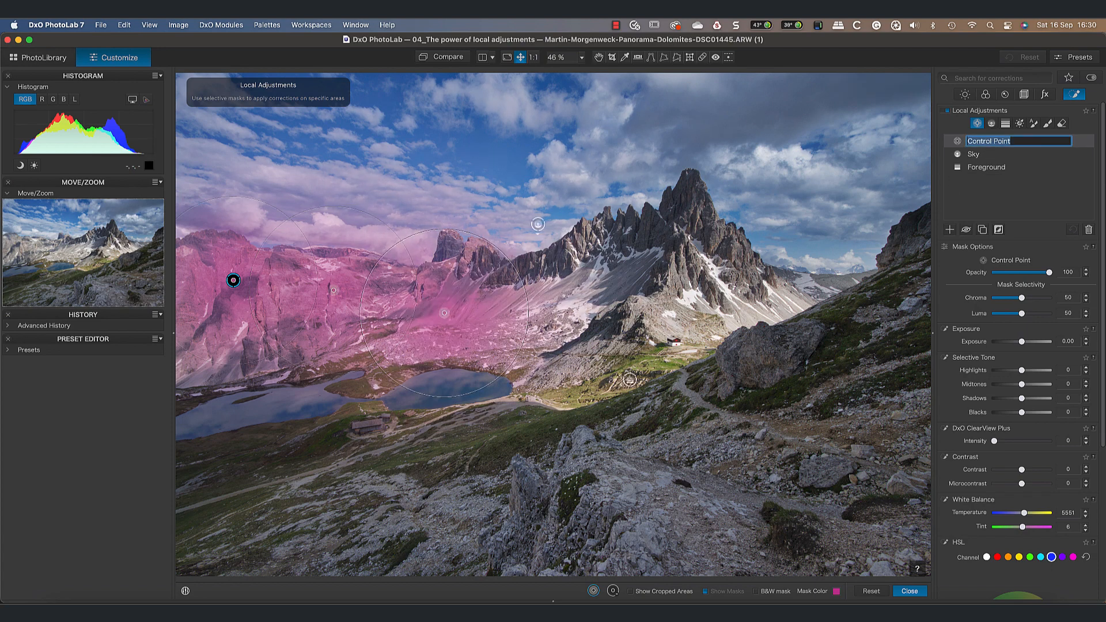
text(Mountains)
key(Return)
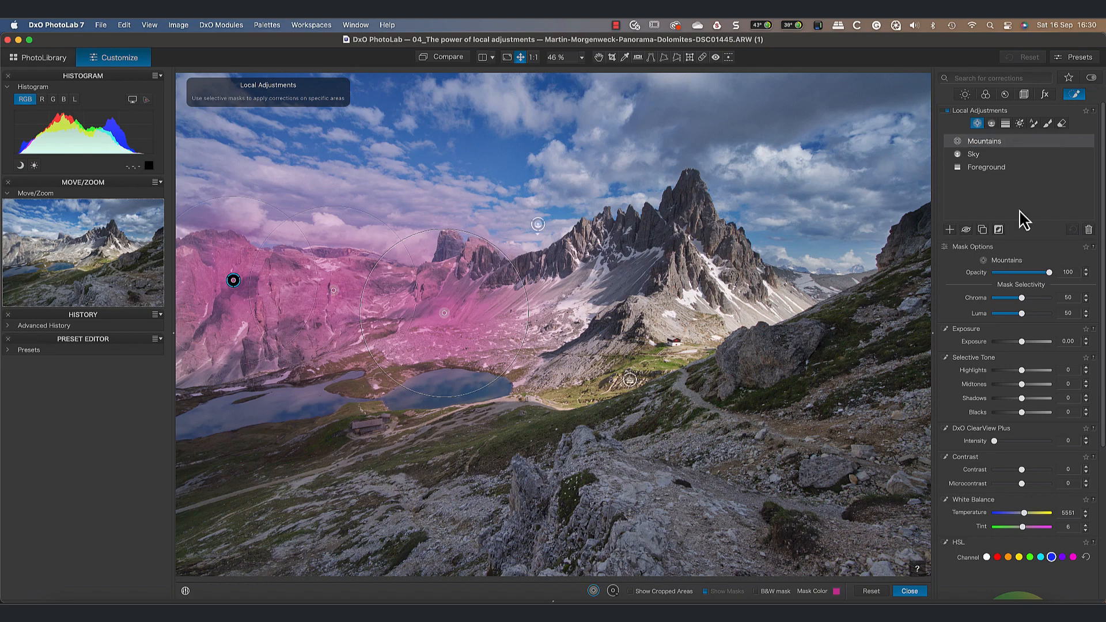
Set the Mountains mask's exposure to -0.50 and highlights to 23, lower its shadows slightly, and raise its chroma and luma selectivity
click(1086, 344)
click(1086, 344)
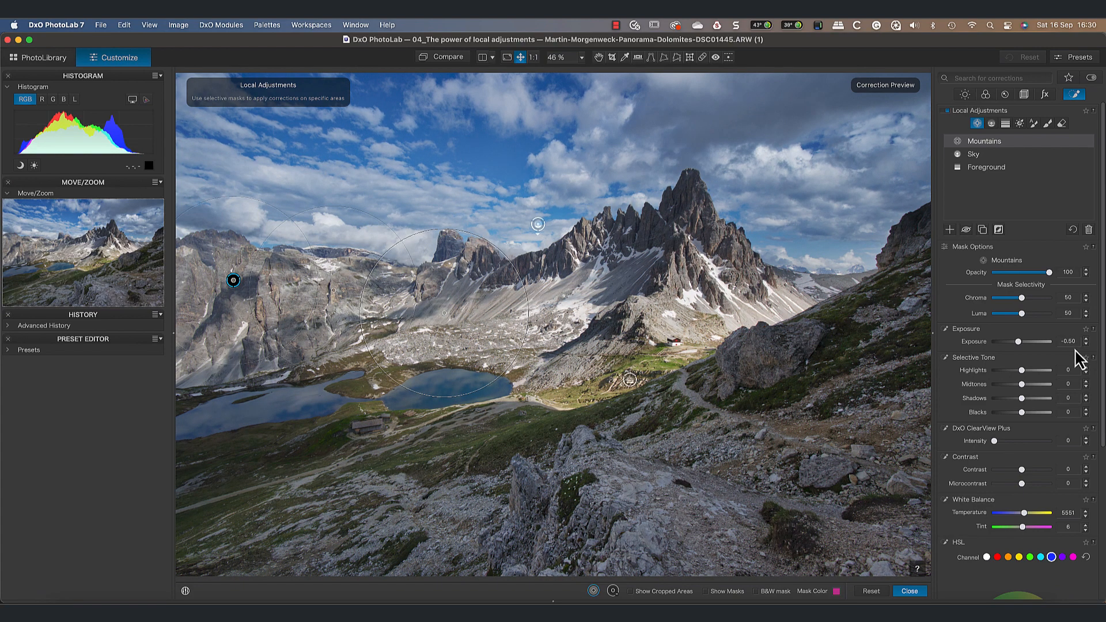
drag(1022, 370, 1029, 374)
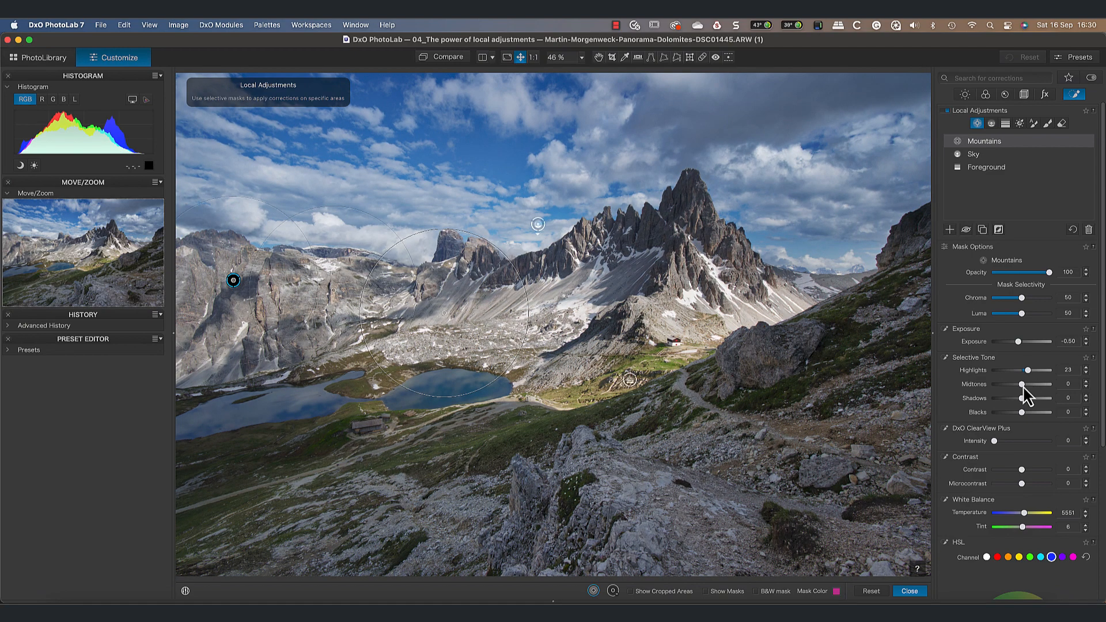
drag(1022, 398, 1017, 400)
drag(1022, 298, 1027, 314)
drag(1028, 314, 1026, 314)
Set the Sky mask's blue channel to saturation -12 and luminance -15, and finish the local adjustments
click(973, 154)
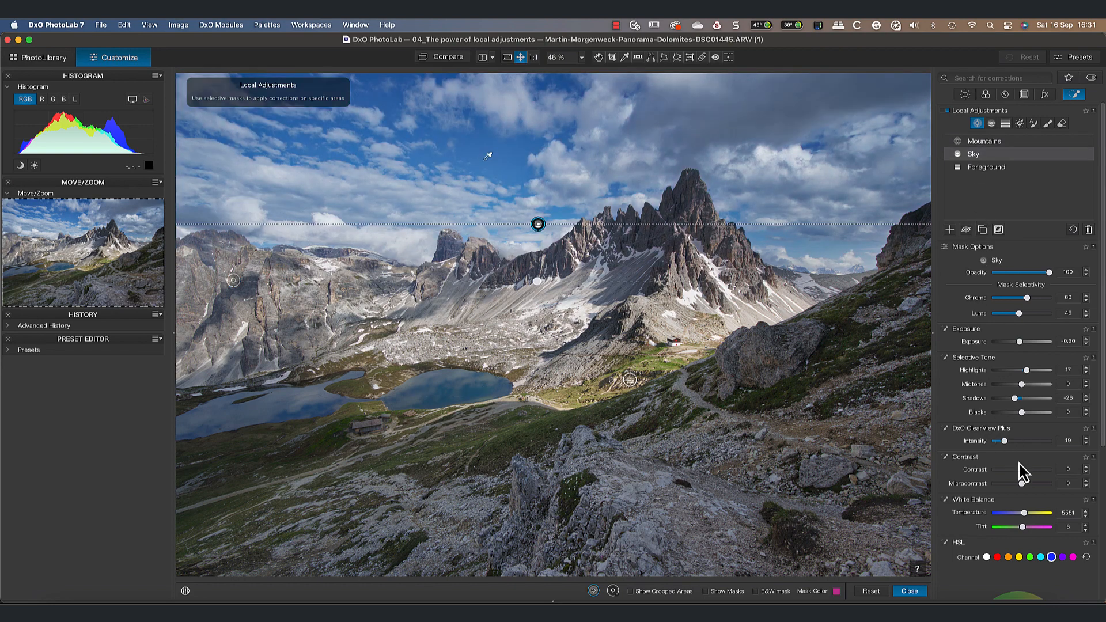
scroll(1020, 472, down, 5)
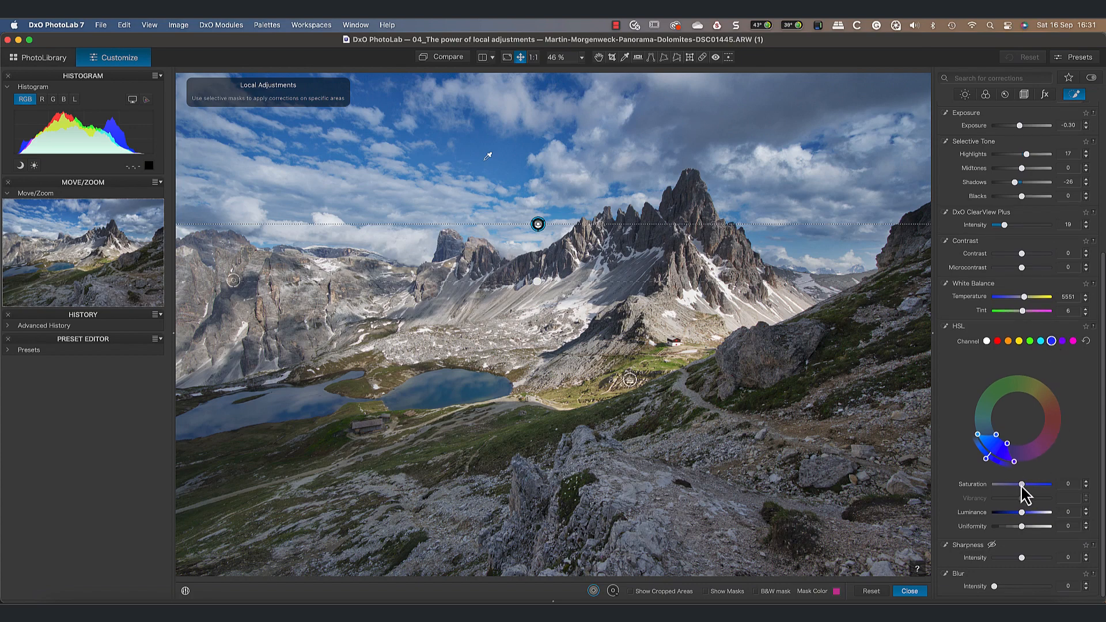
drag(1023, 484, 1024, 513)
click(909, 591)
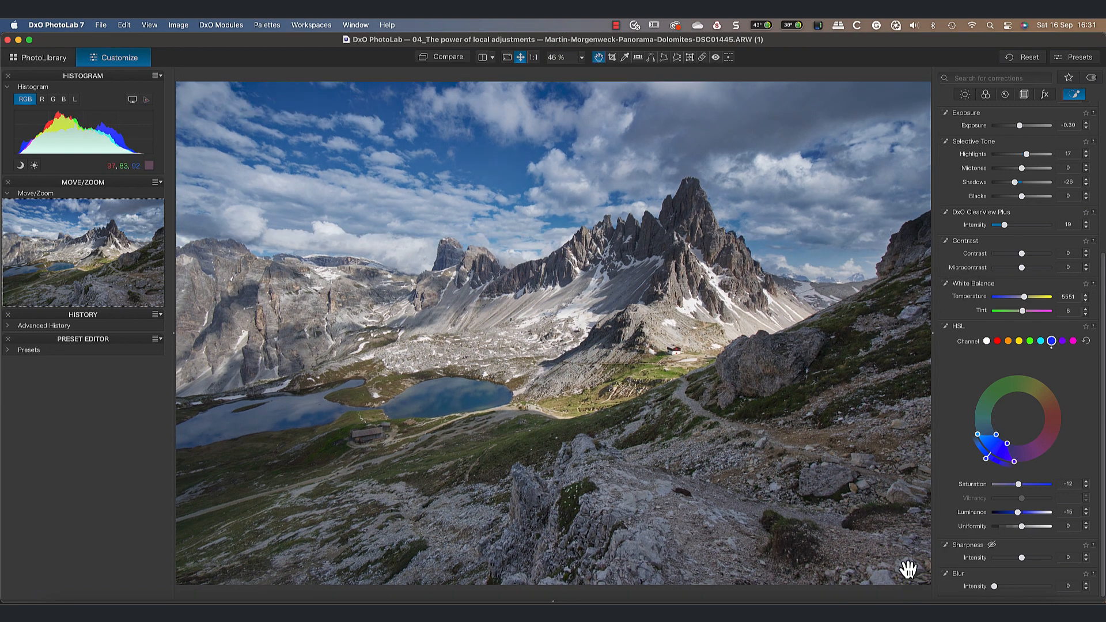
Compare the edited photo with the uncorrected original
click(459, 57)
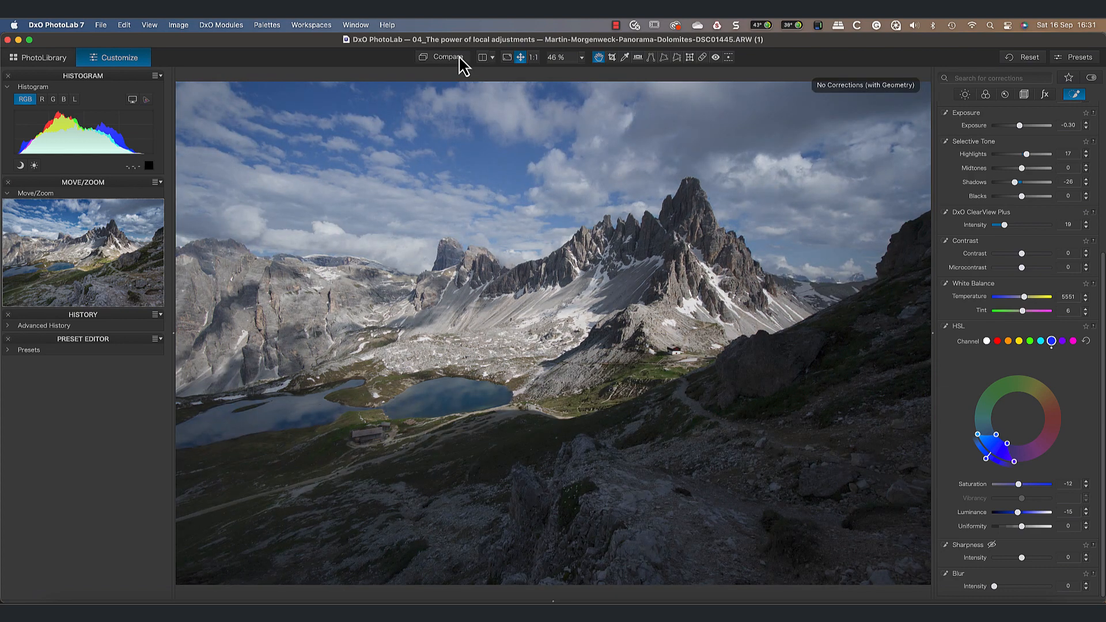
click(459, 57)
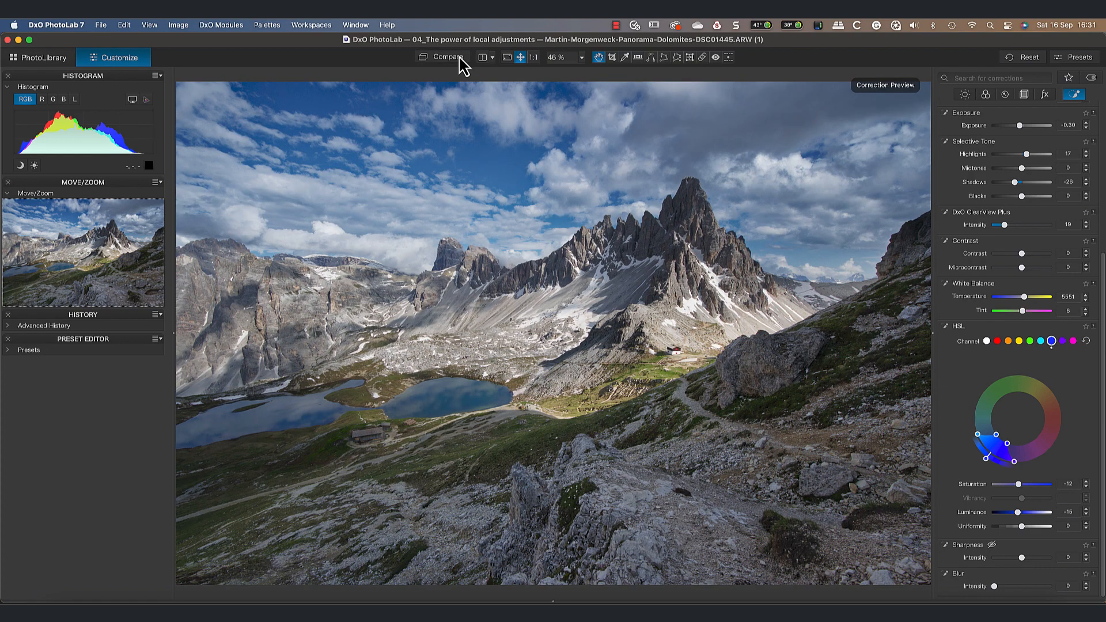
click(459, 57)
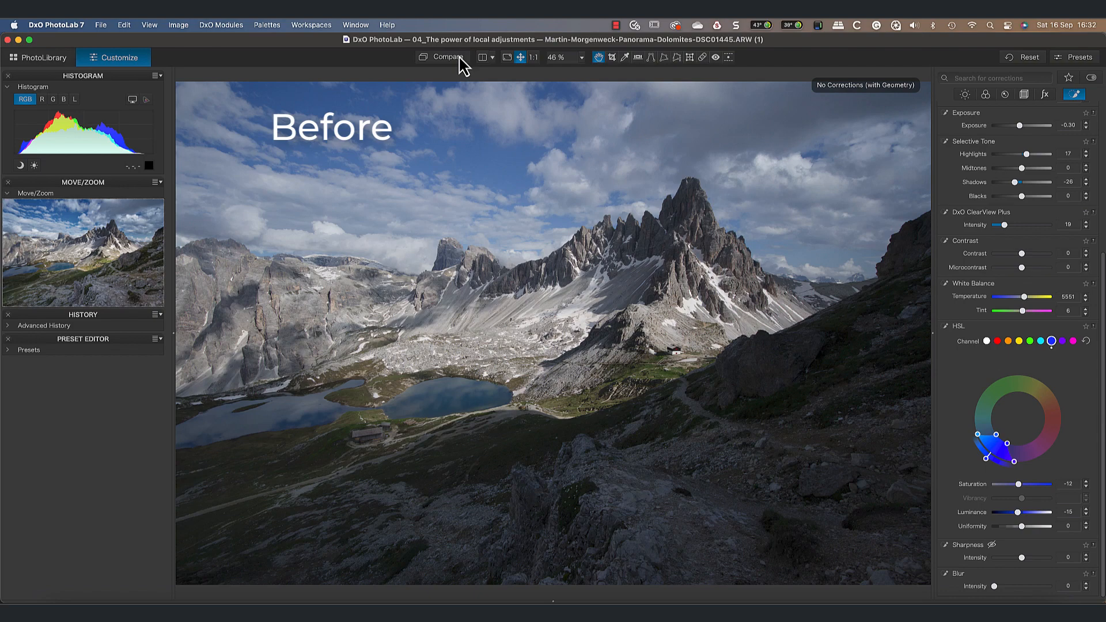
click(459, 57)
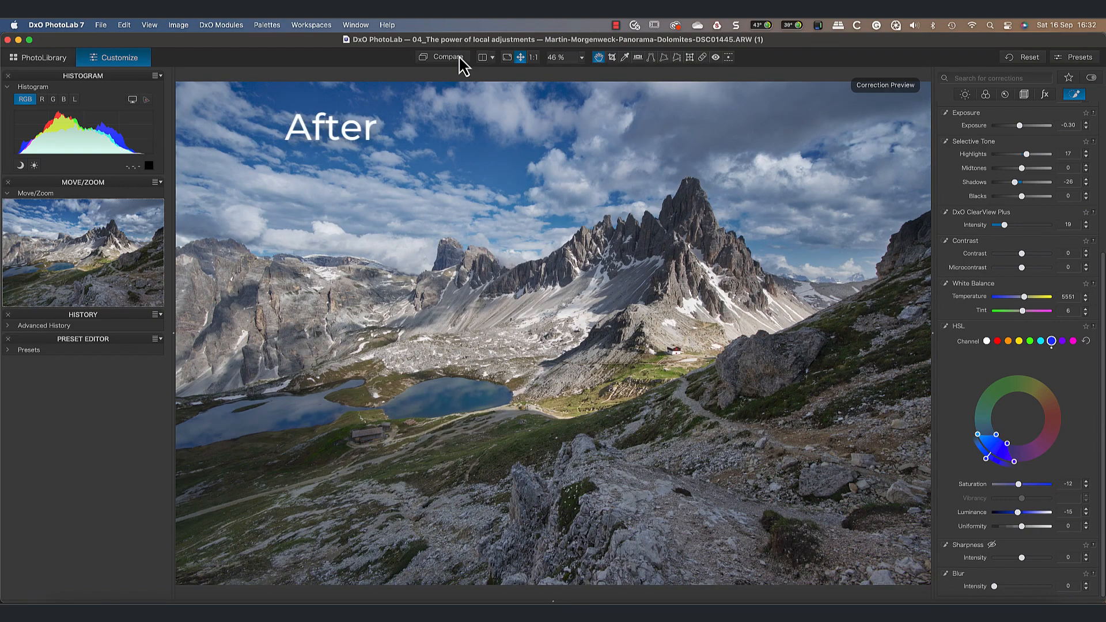